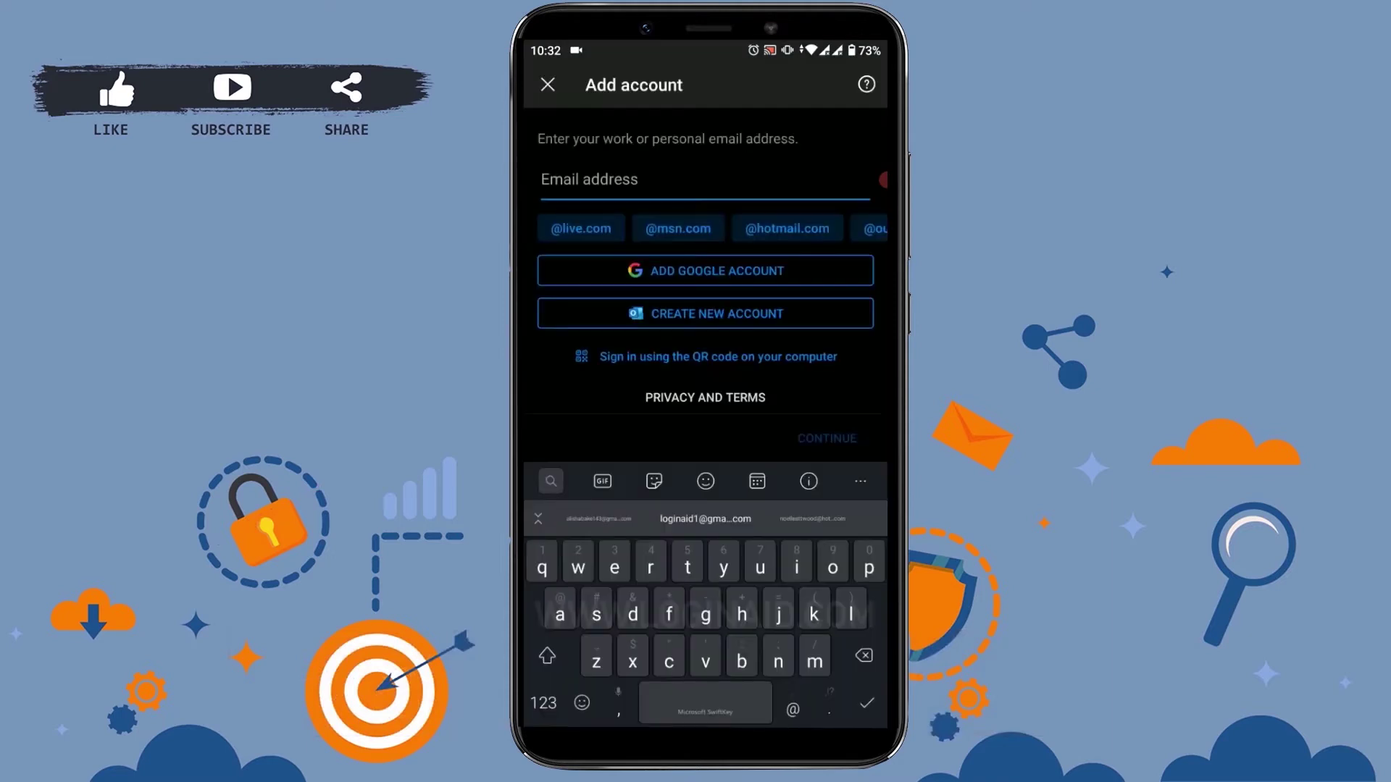
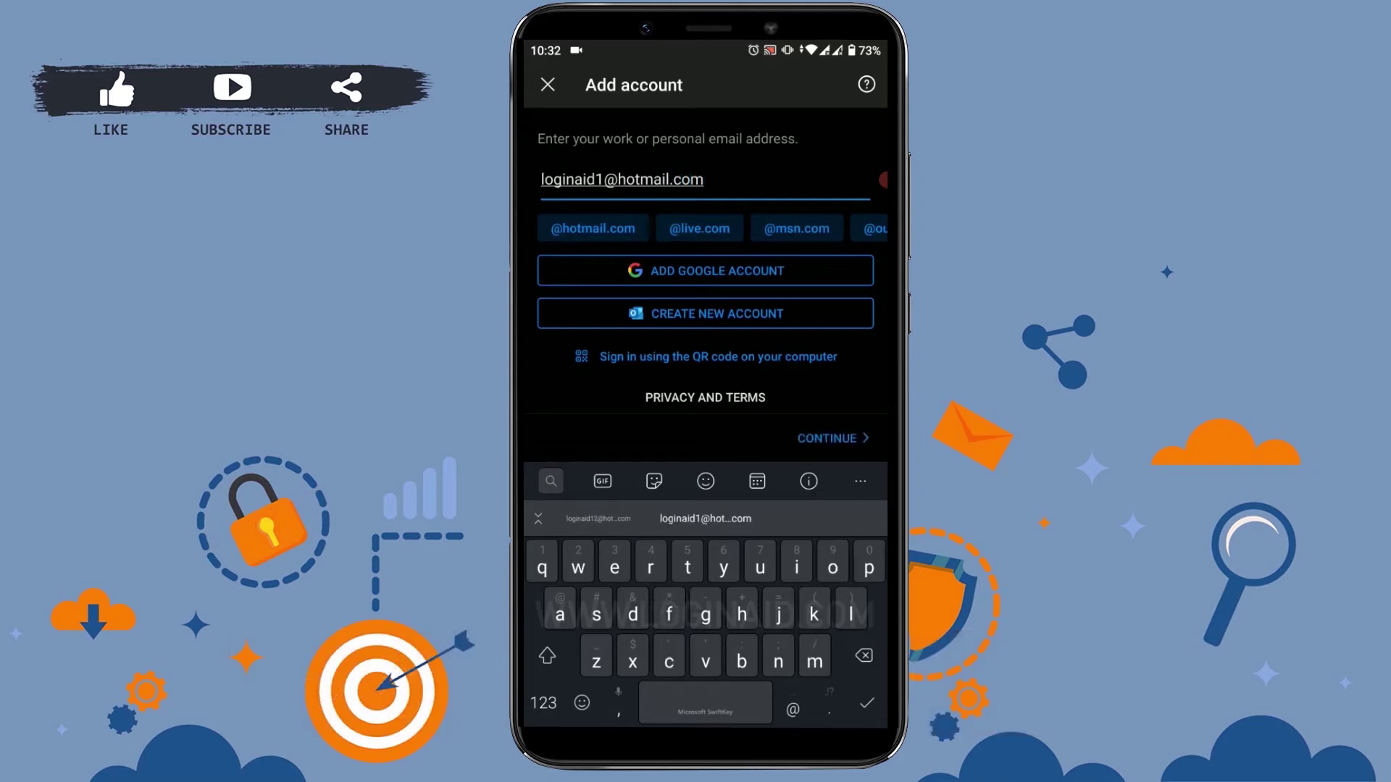
# Submit the entered Hotmail address to add the account to Outlook.
pyautogui.click(827, 438)
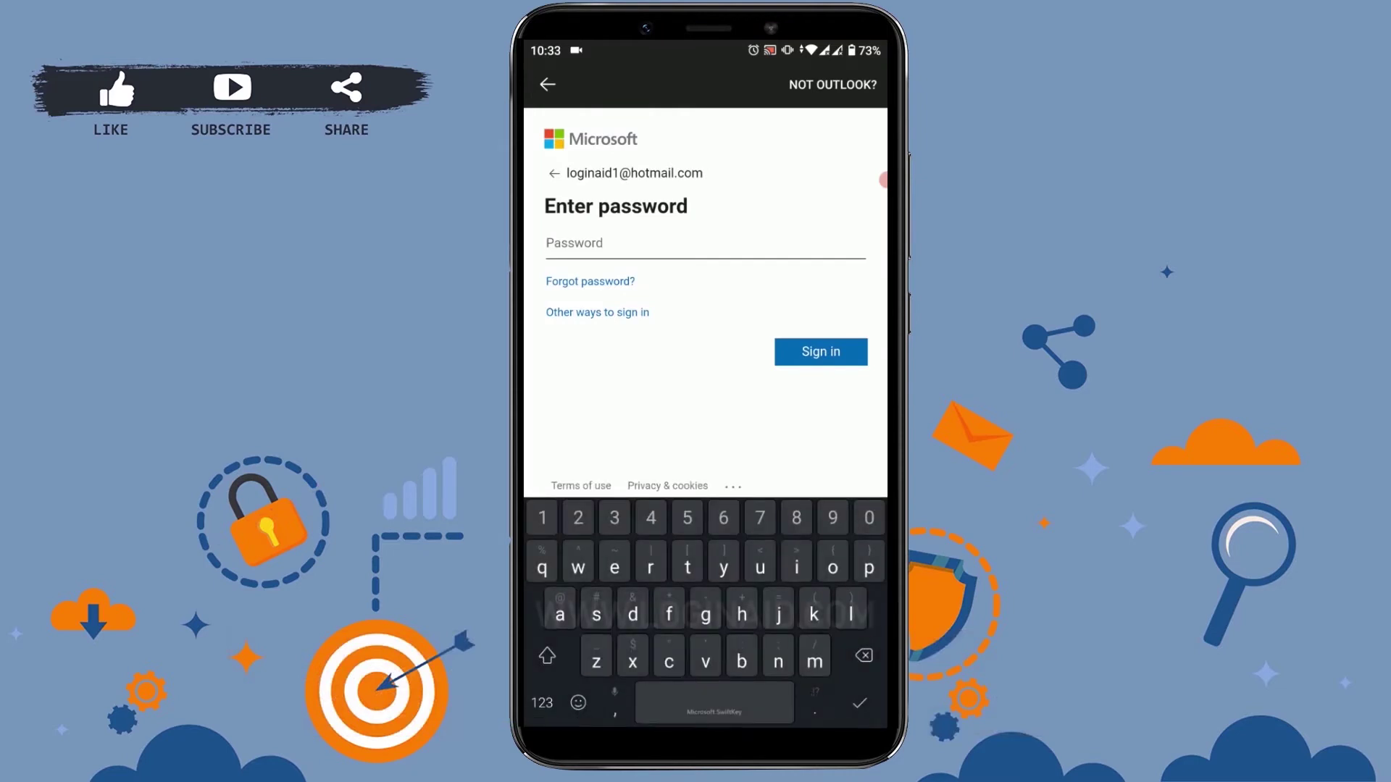
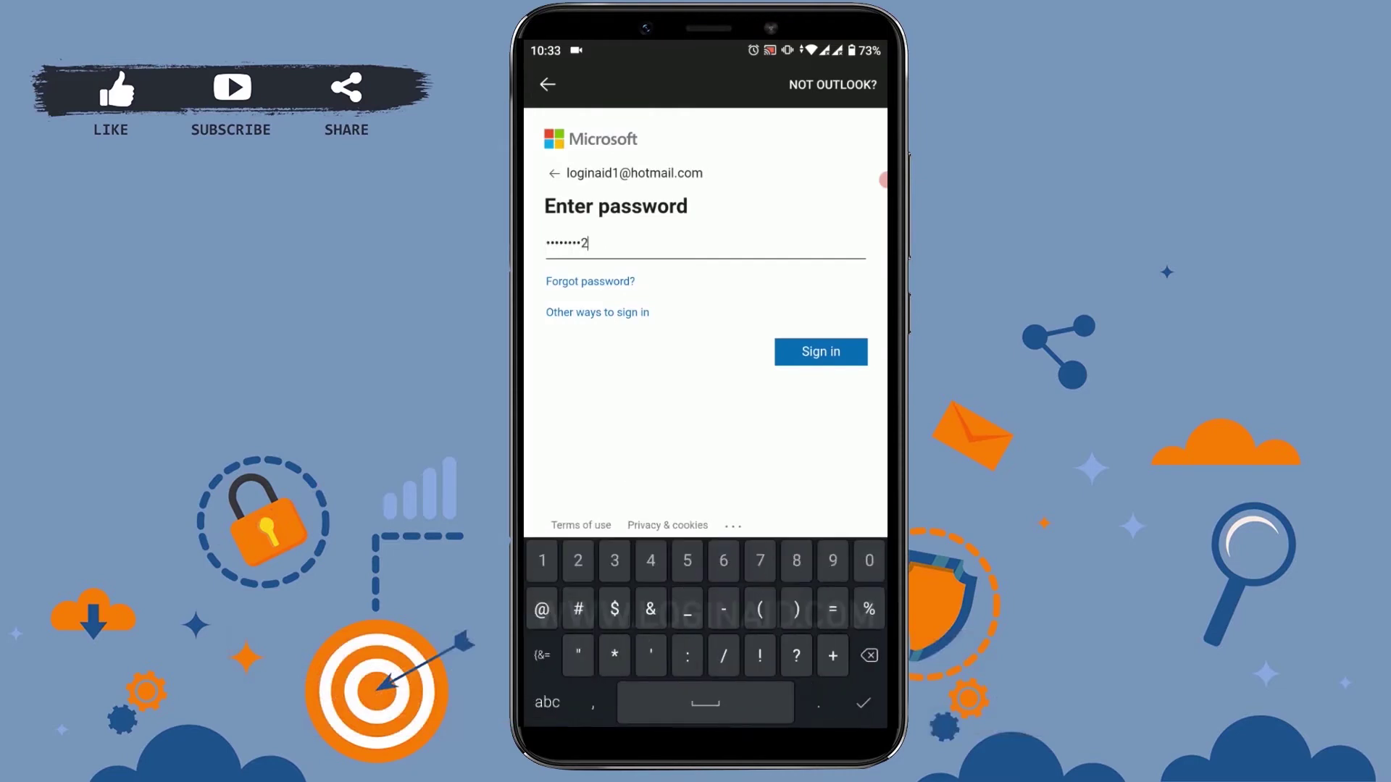
# Sign in to Hotmail with the password, then start a new message from the Inbox.
pyautogui.click(820, 351)
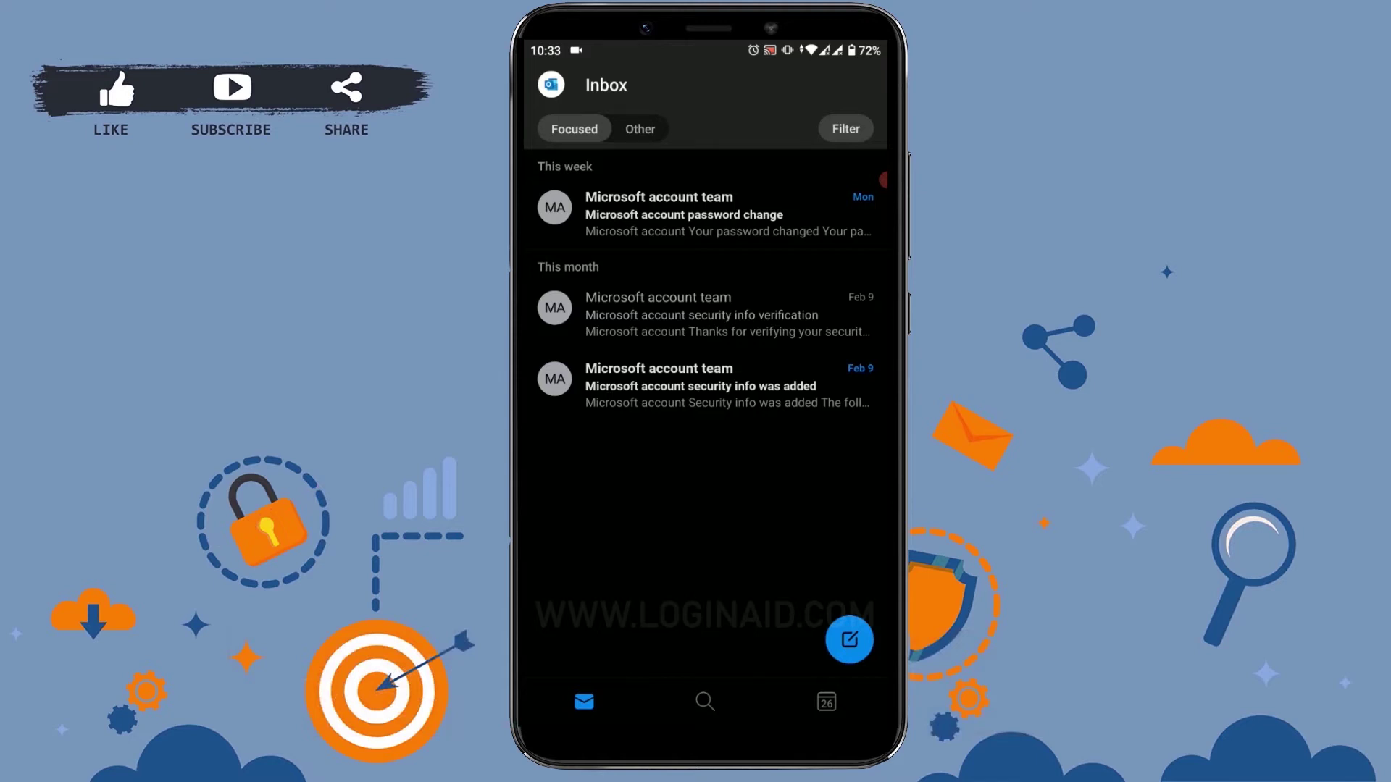
pyautogui.click(848, 640)
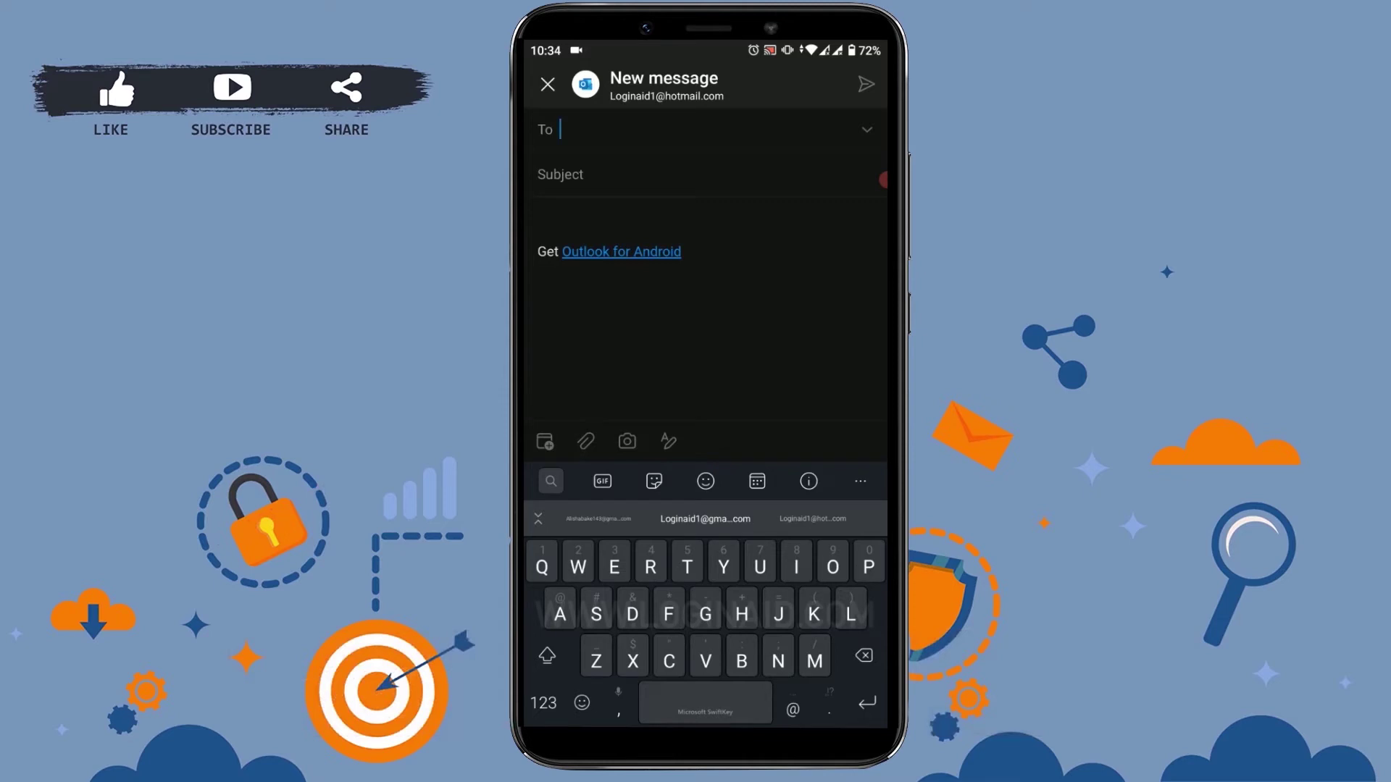
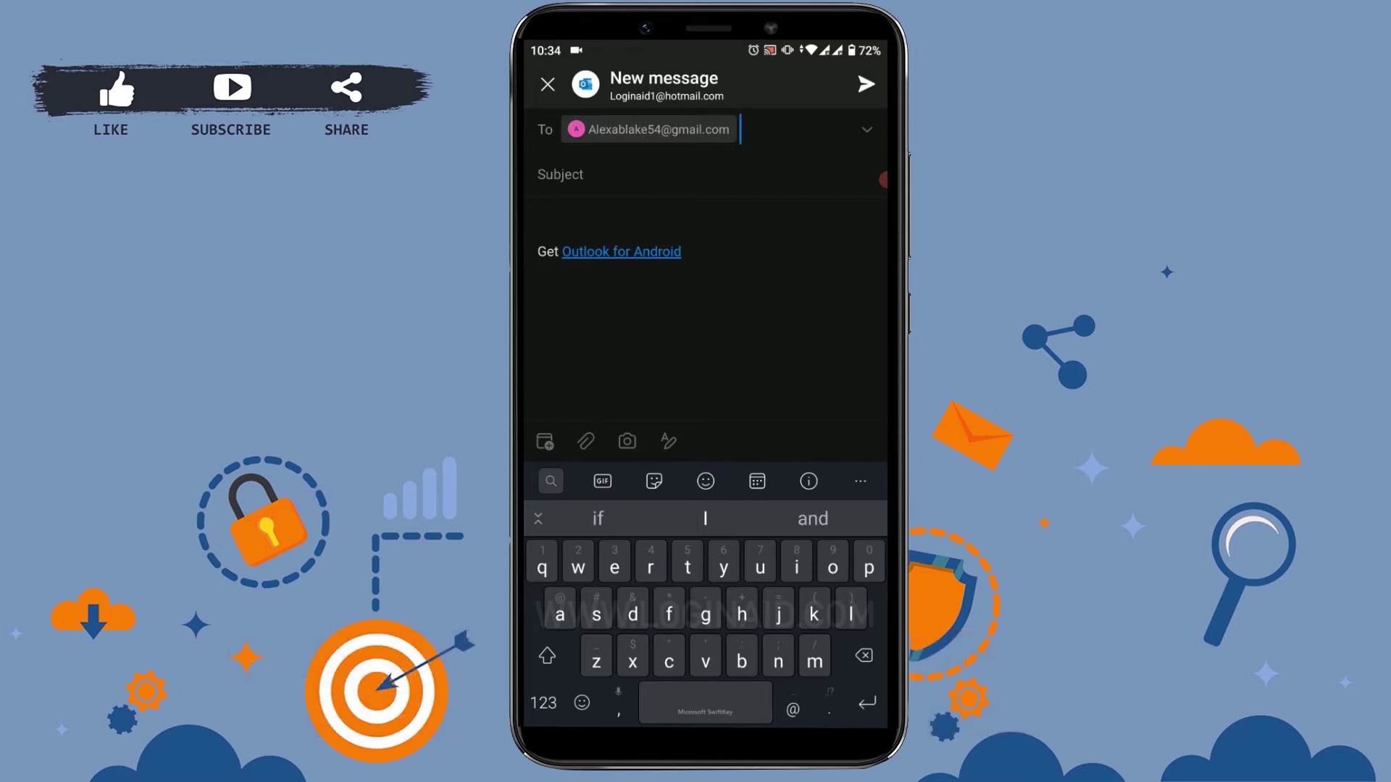
# Confirm the recipient's Gmail address in To and move to the Subject line.
pyautogui.press('Return')
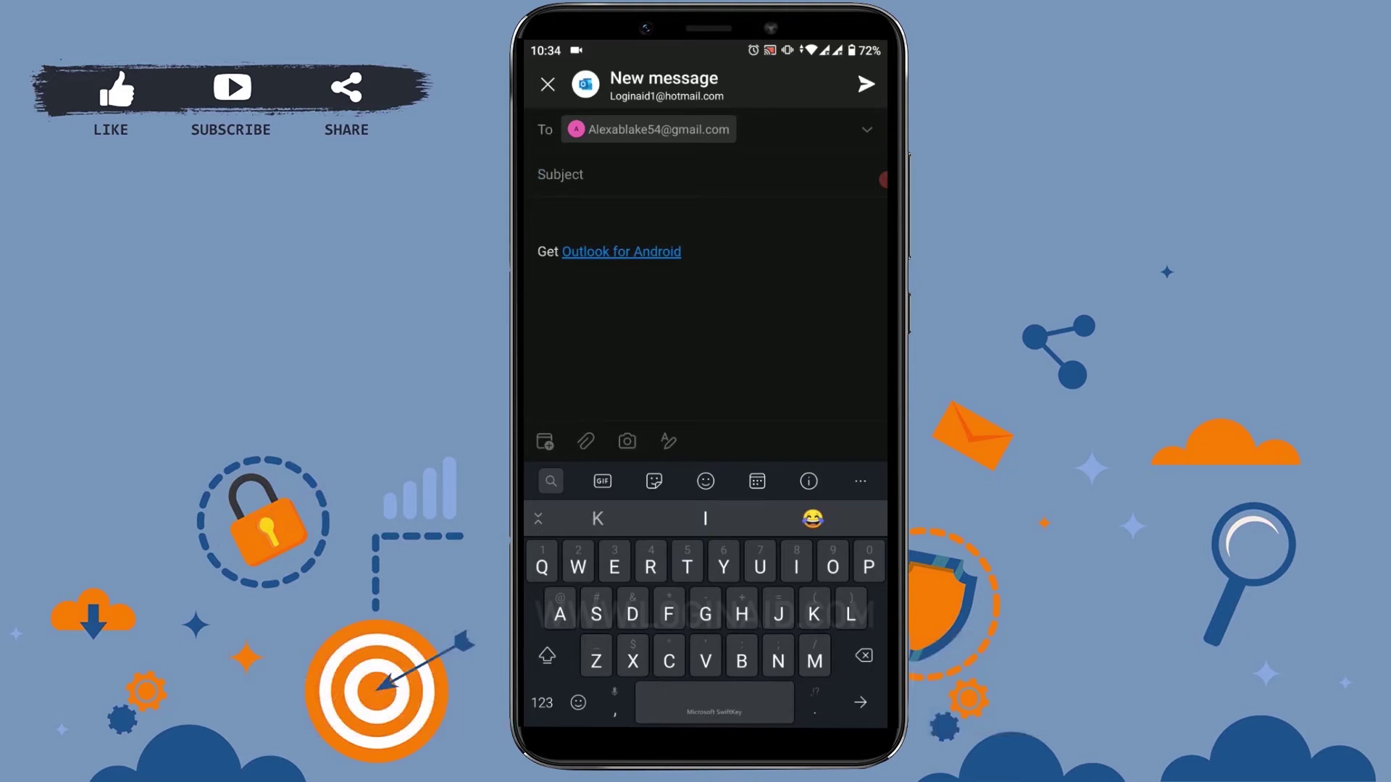
pyautogui.write('Att')
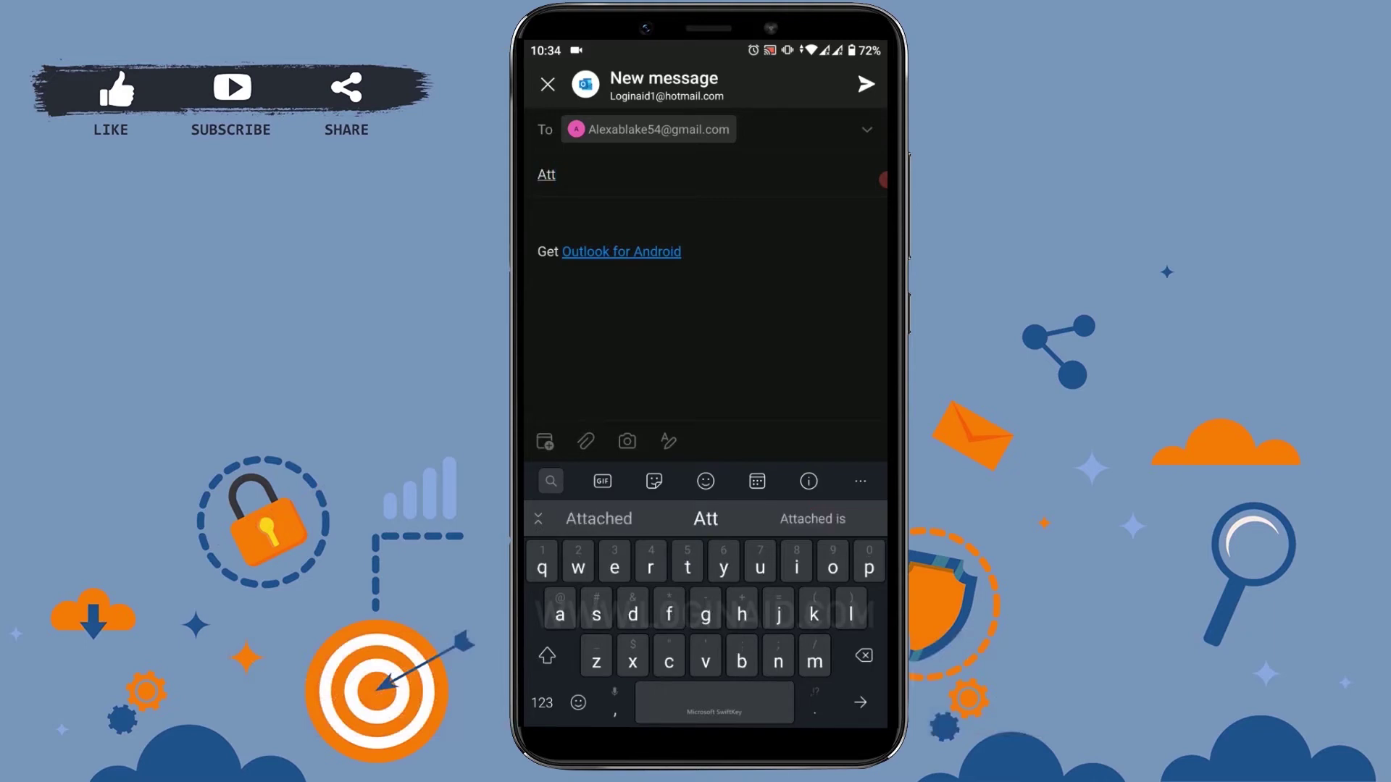
pyautogui.write('achnent')
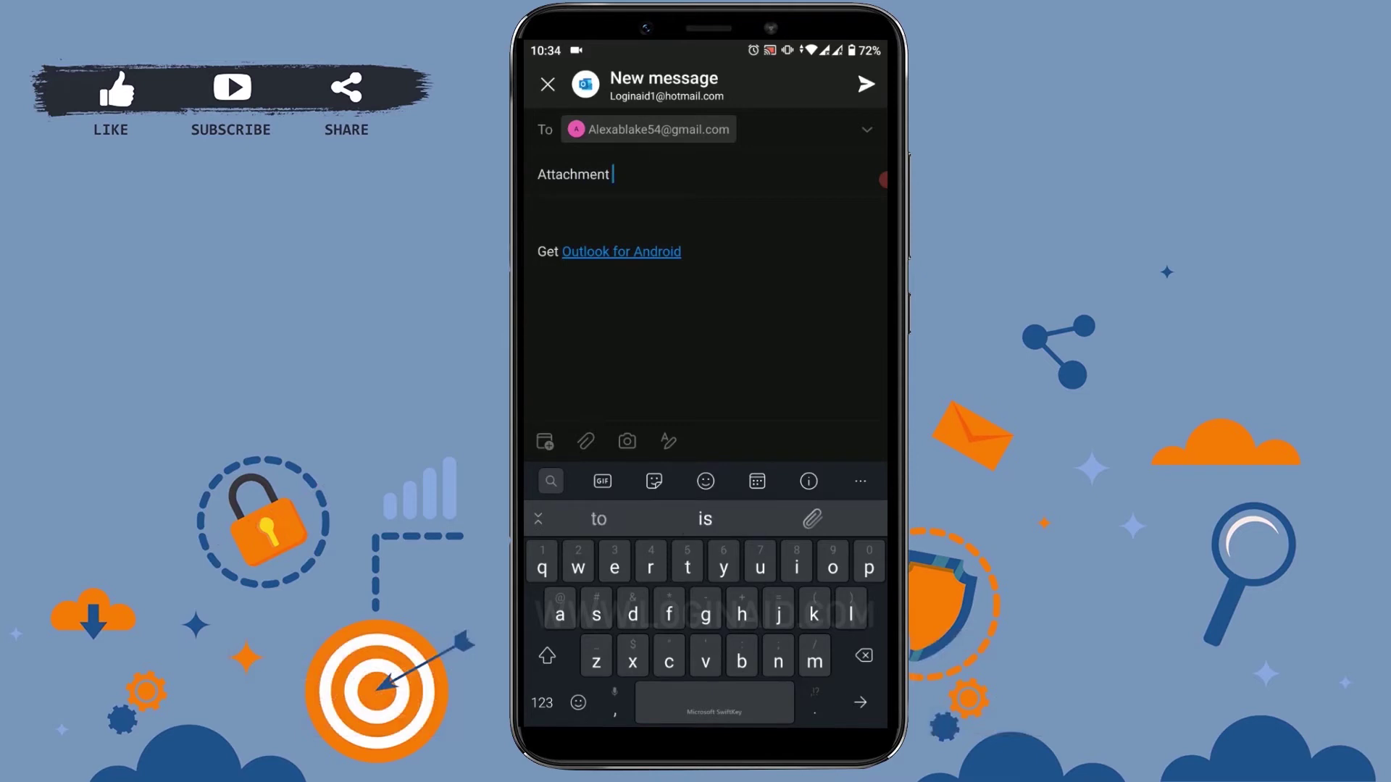
# Enter the subject 'Attachment' and place the cursor in the message body.
pyautogui.click(538, 253)
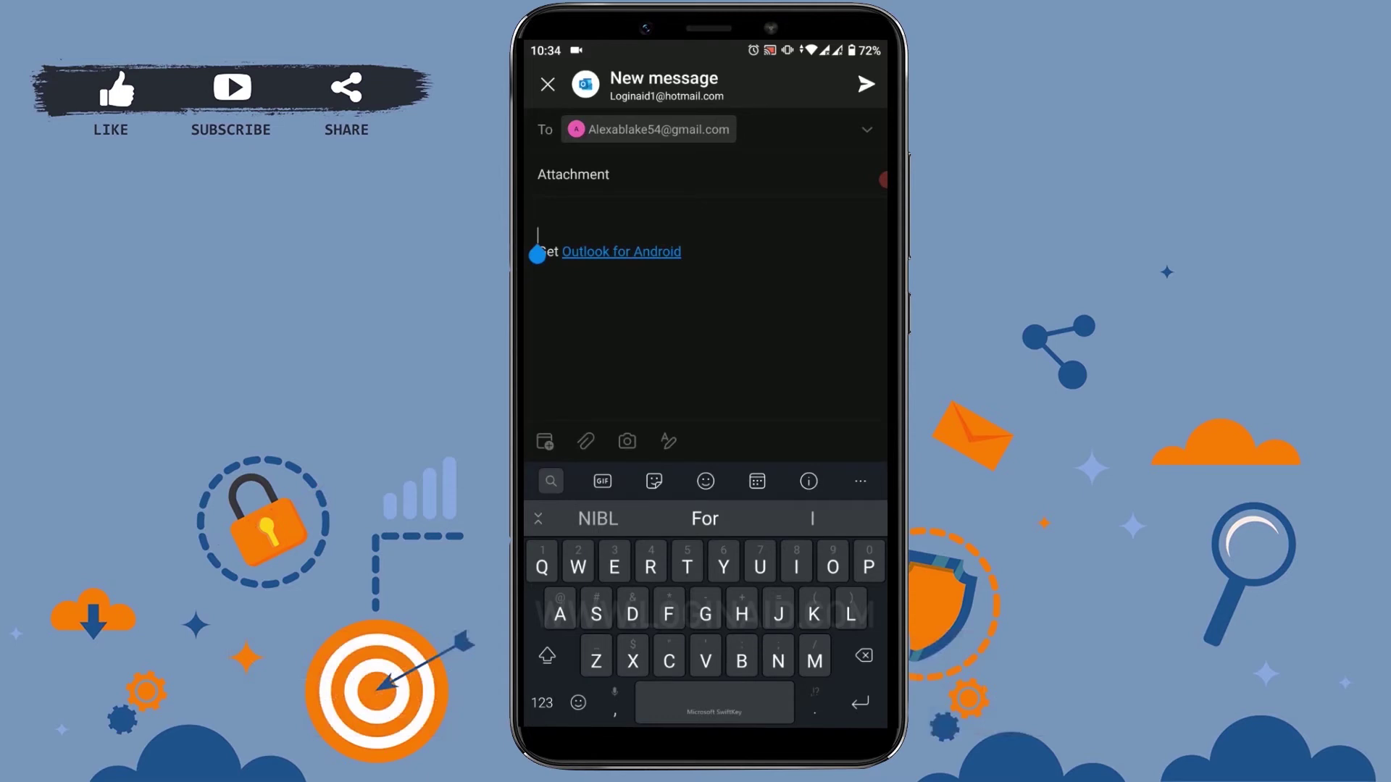
pyautogui.write('Ho')
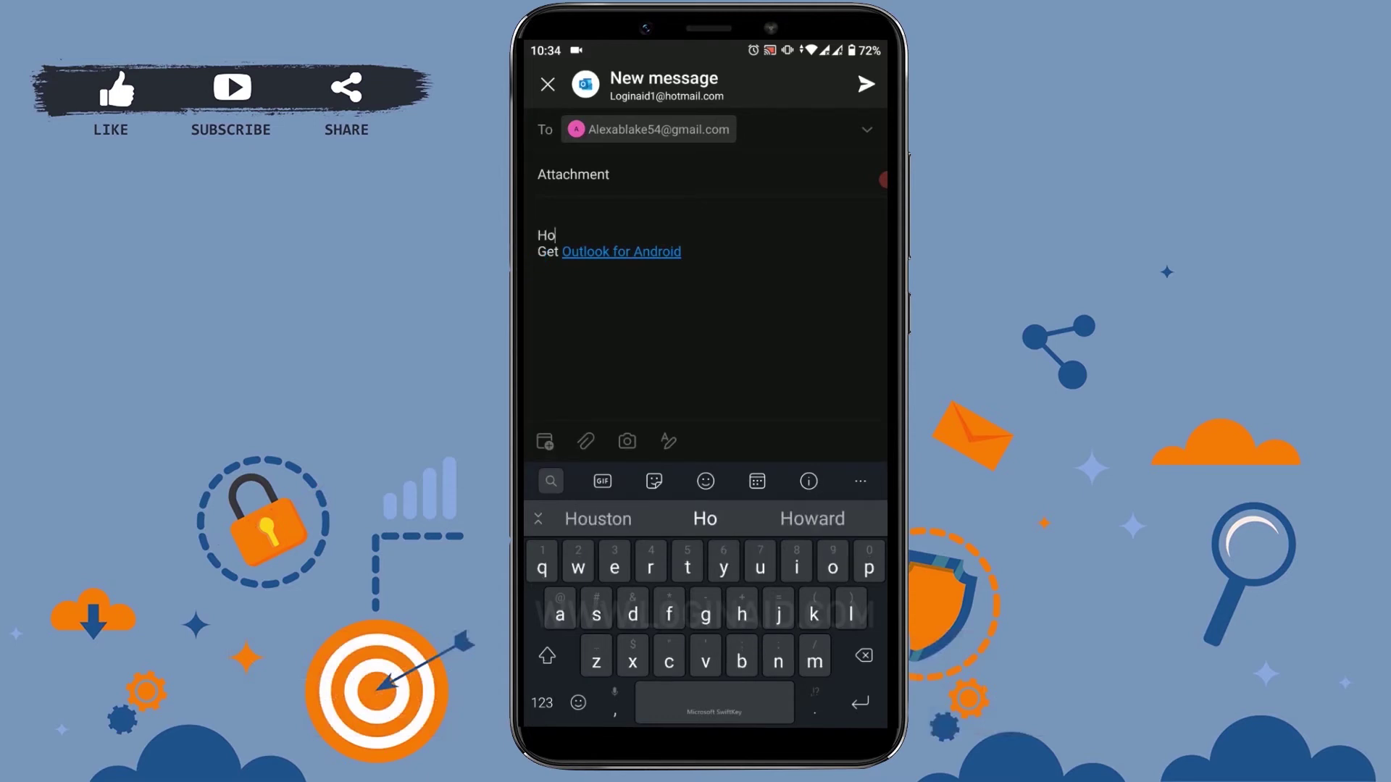
pyautogui.write('w have ')
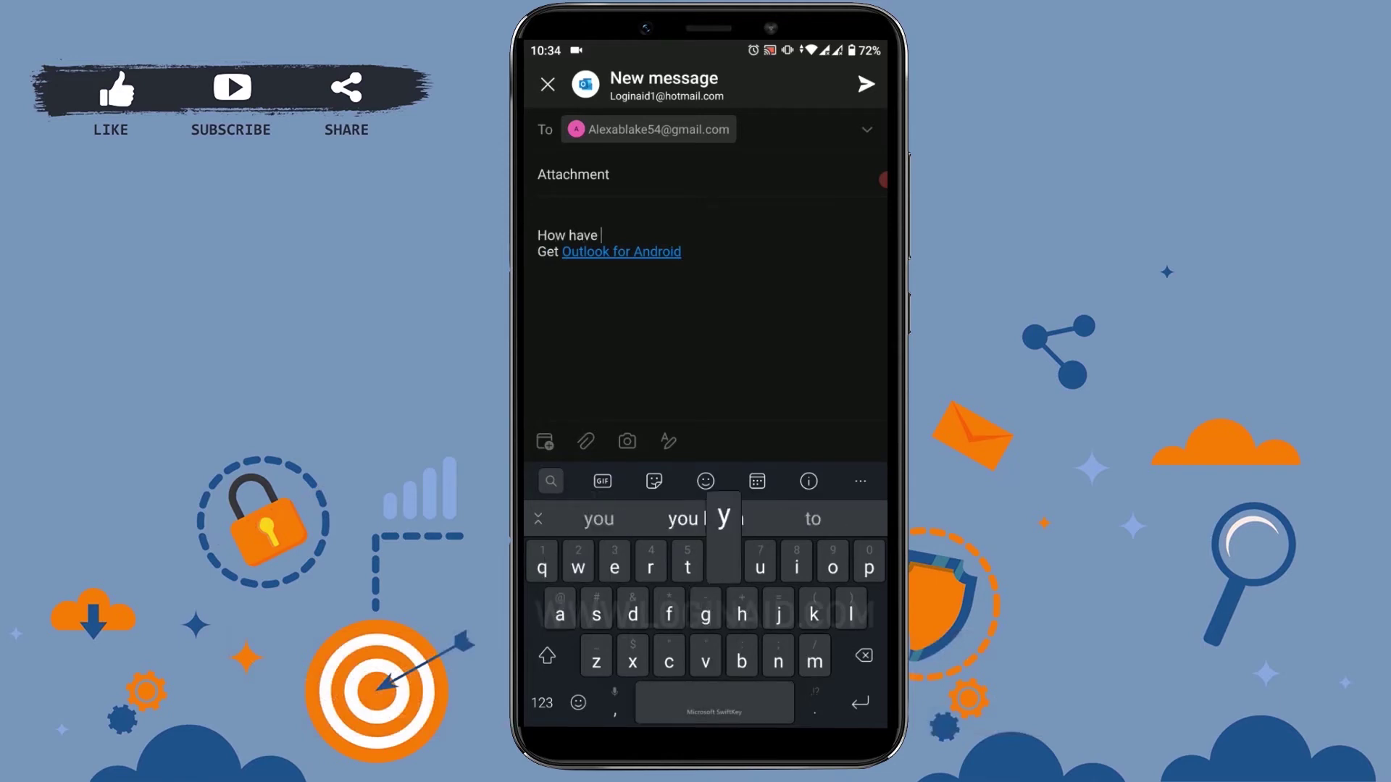
pyautogui.write('you been')
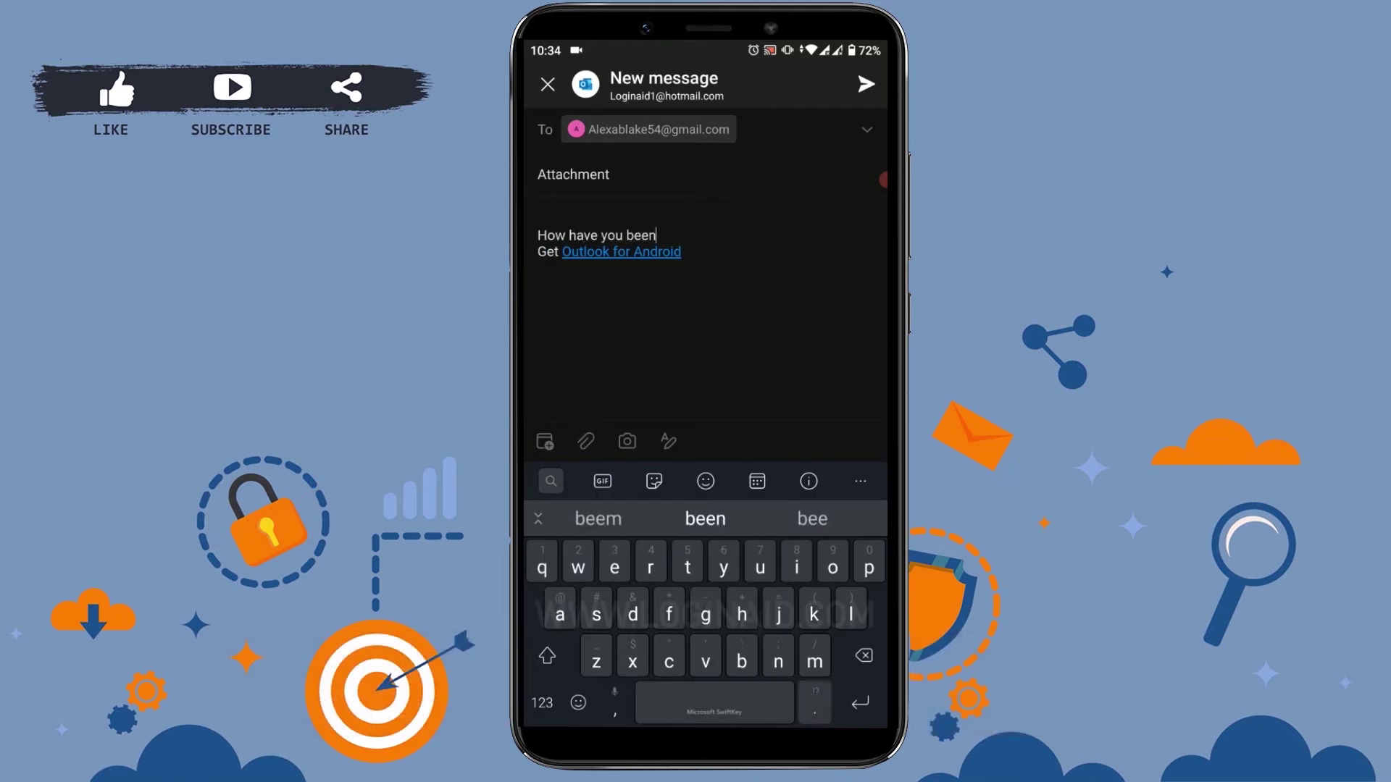
pyautogui.write('?')
# Write 'How have you been?' and 'Attached files' on separate lines, correcting typos.
pyautogui.press('Return')
pyautogui.write('S')
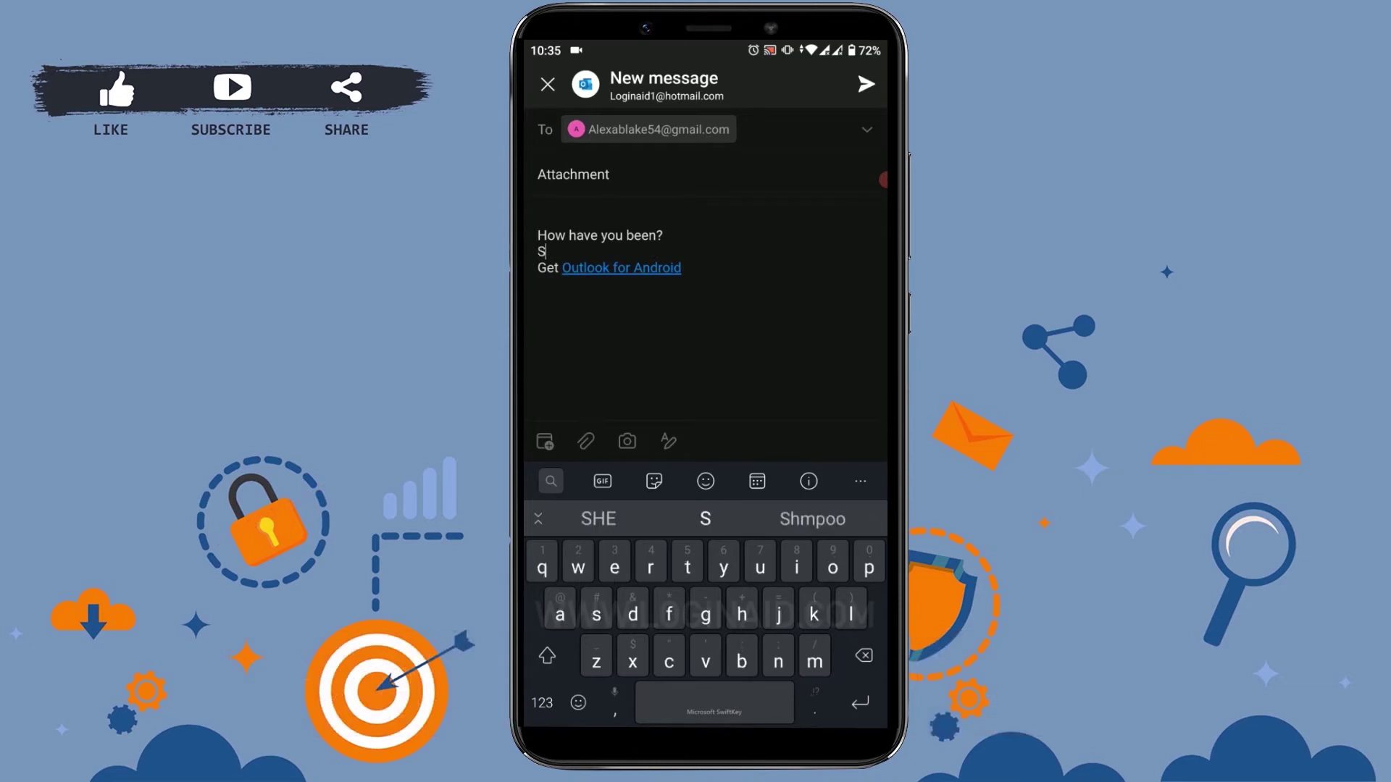
pyautogui.press('Return')
pyautogui.write('Att')
pyautogui.press('BackSpace')
pyautogui.press('BackSpace')
pyautogui.press('BackSpace')
pyautogui.press('BackSpace')
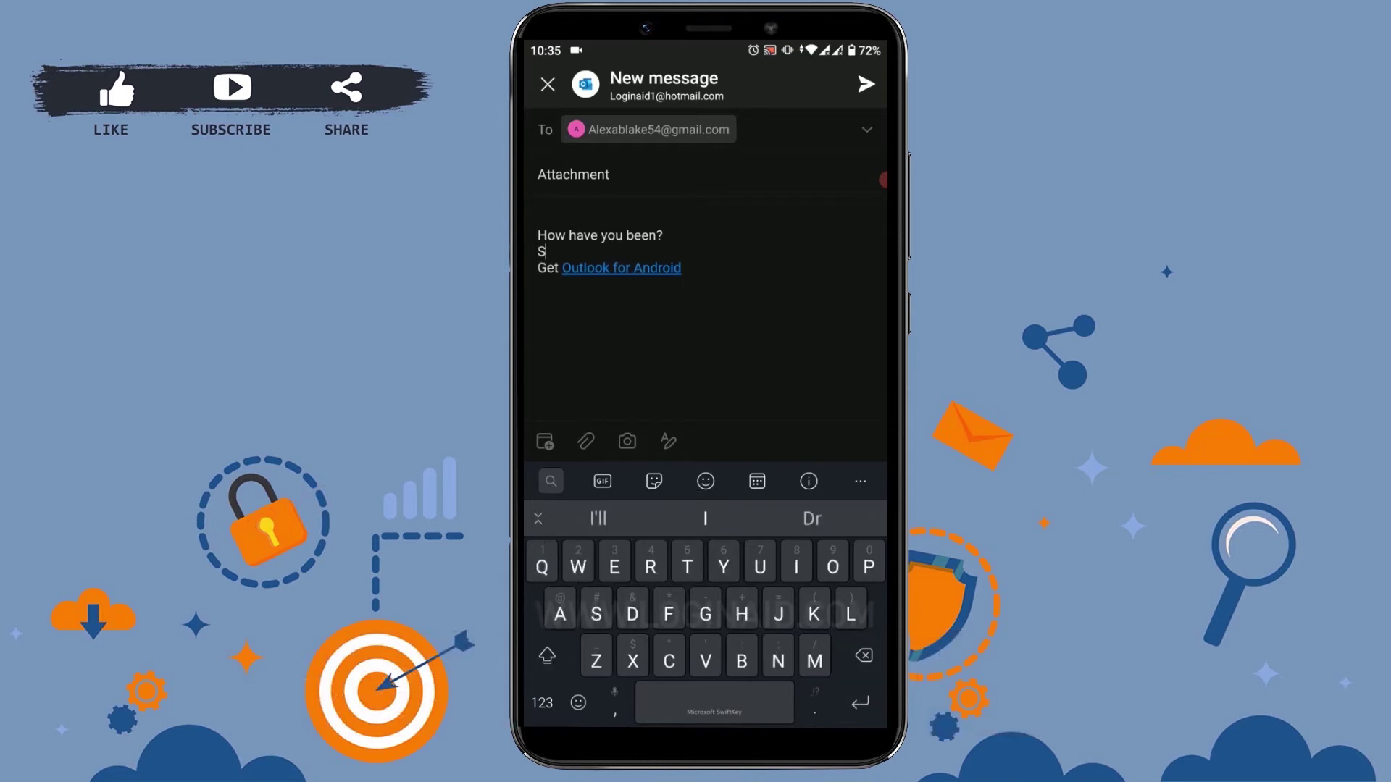
pyautogui.press('BackSpace')
pyautogui.write('Attached ')
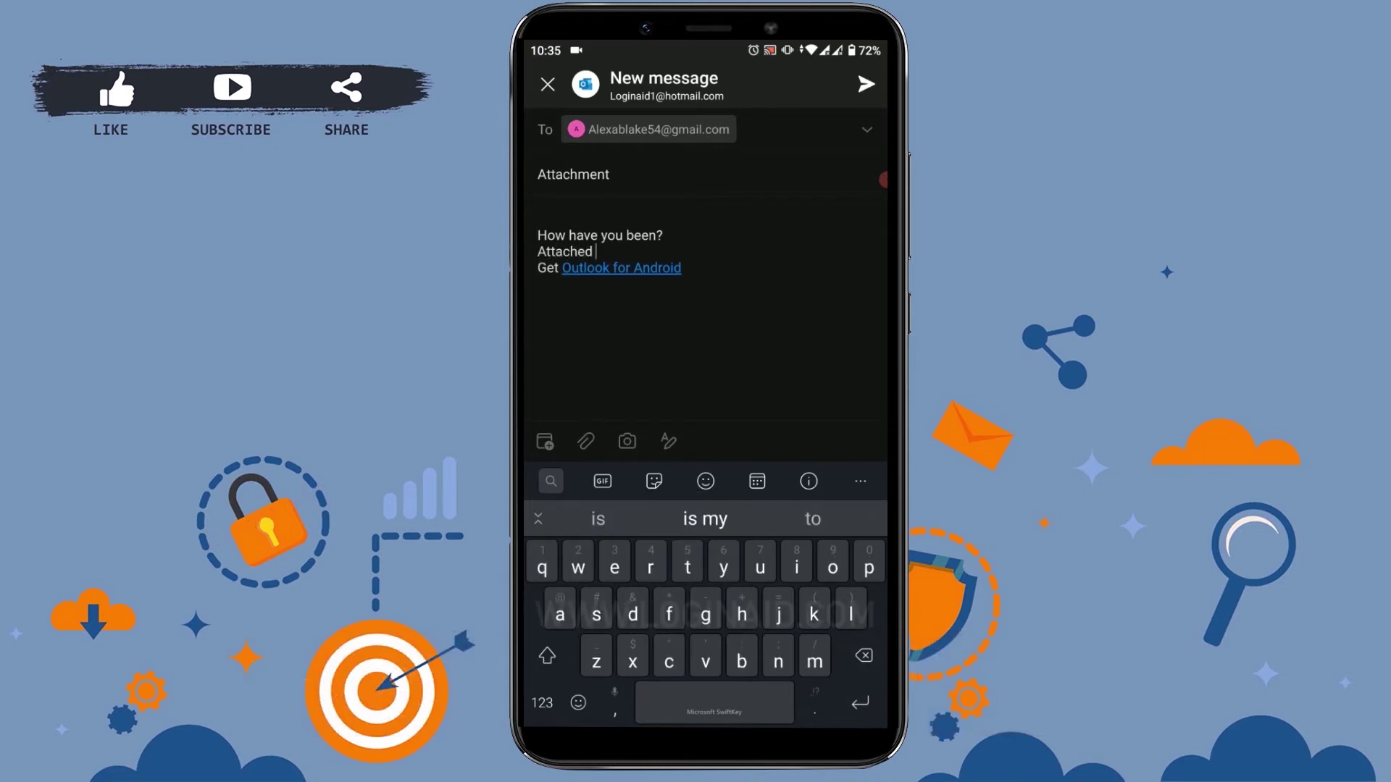
pyautogui.write('fikes')
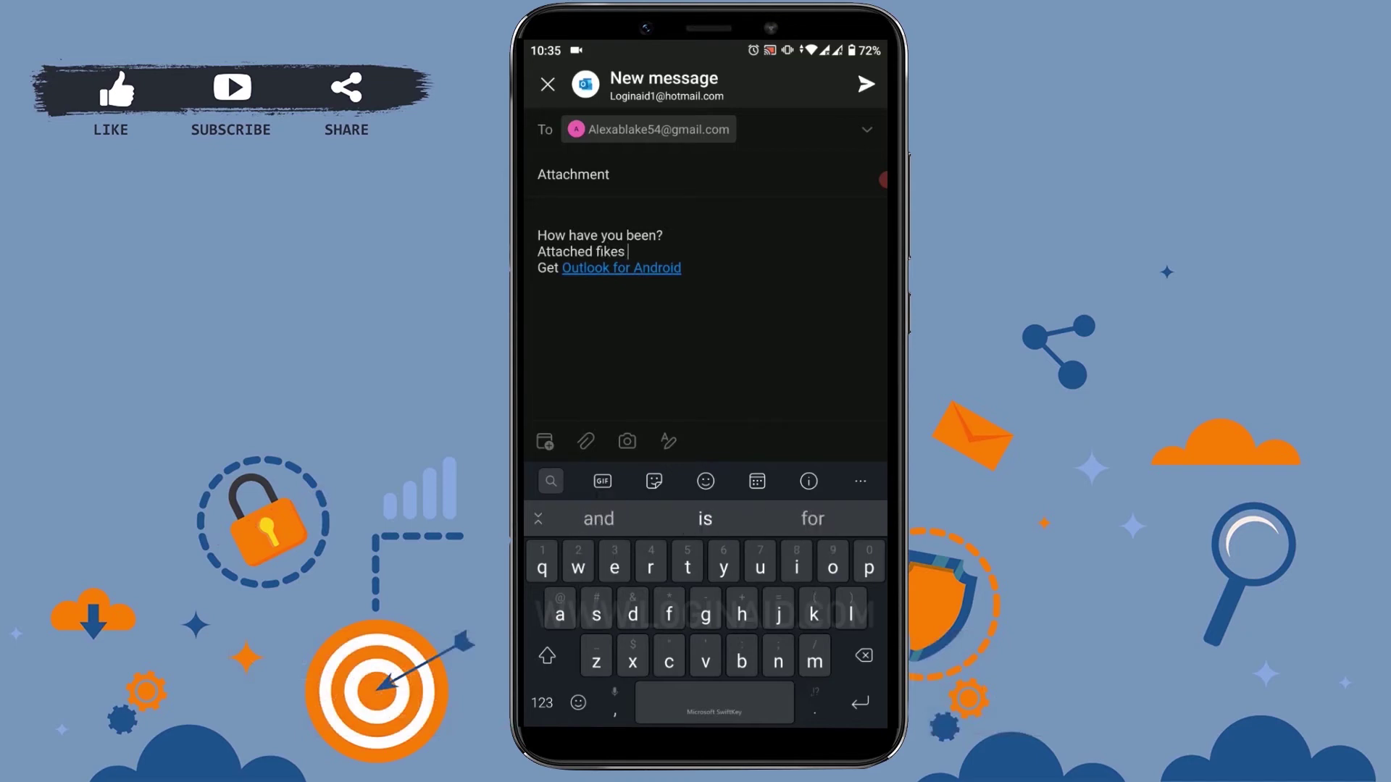
pyautogui.press('BackSpace')
pyautogui.press('BackSpace')
pyautogui.press('BackSpace')
pyautogui.press('BackSpace')
pyautogui.press('BackSpace')
pyautogui.write('iles')
pyautogui.press('Escape')
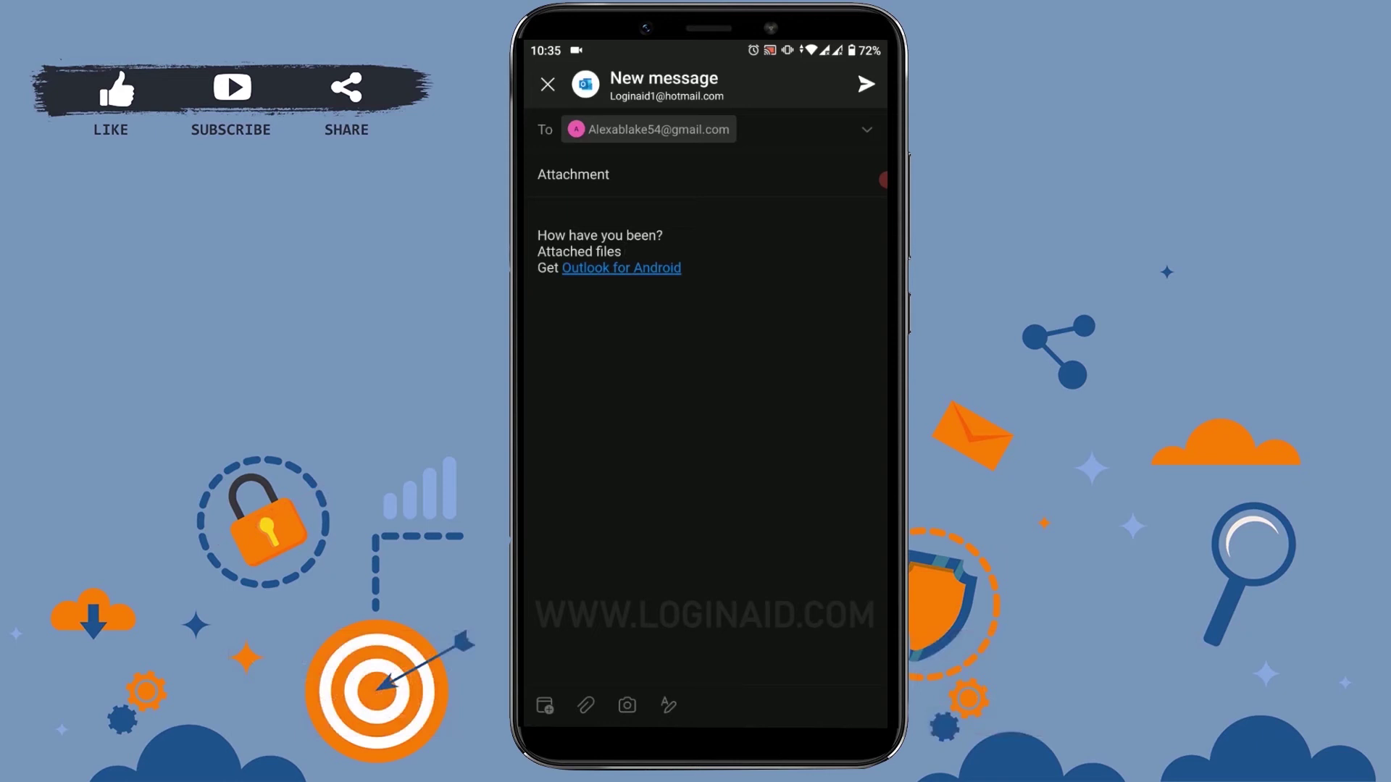
# Show the attachment source options from the paperclip icon.
pyautogui.click(586, 704)
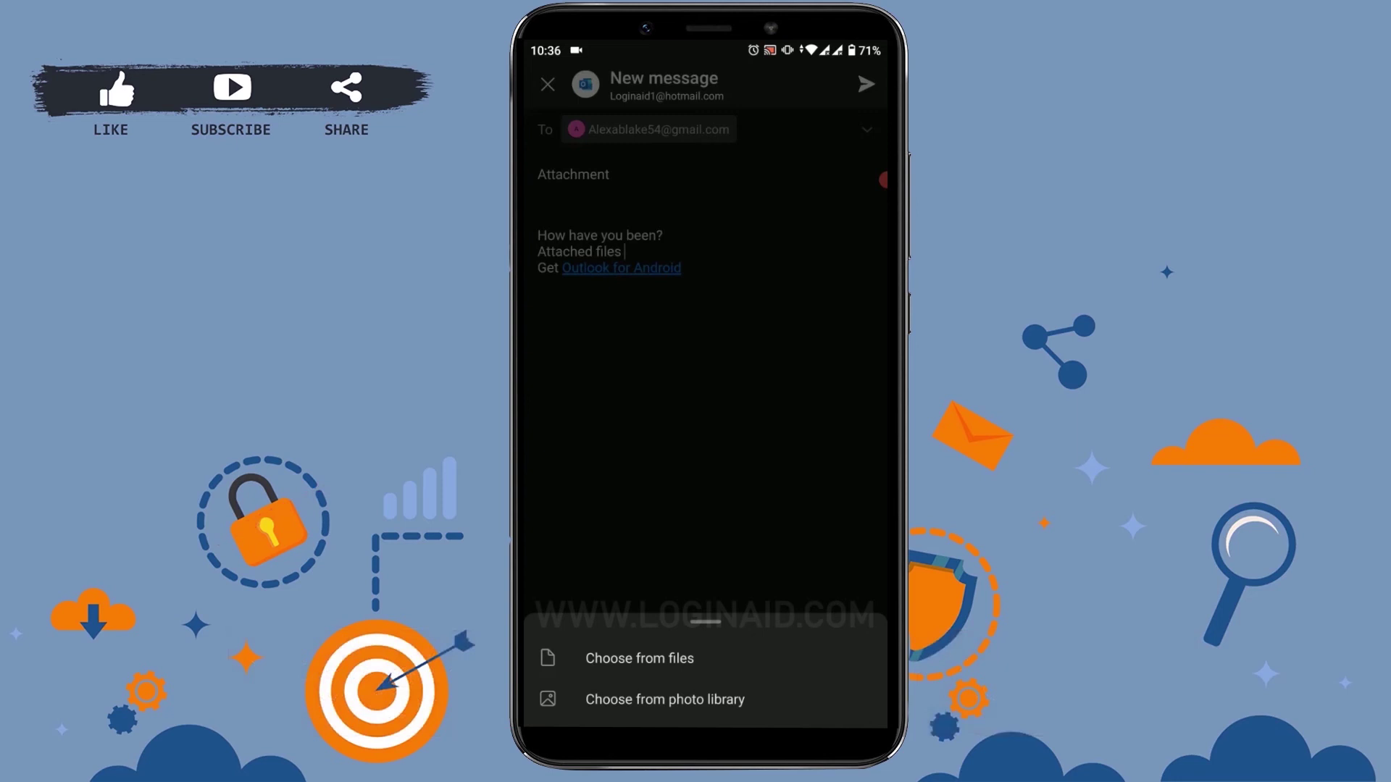
# Attach the IMG_20210226 purple-leaved plant photo from the phone's files.
pyautogui.click(639, 657)
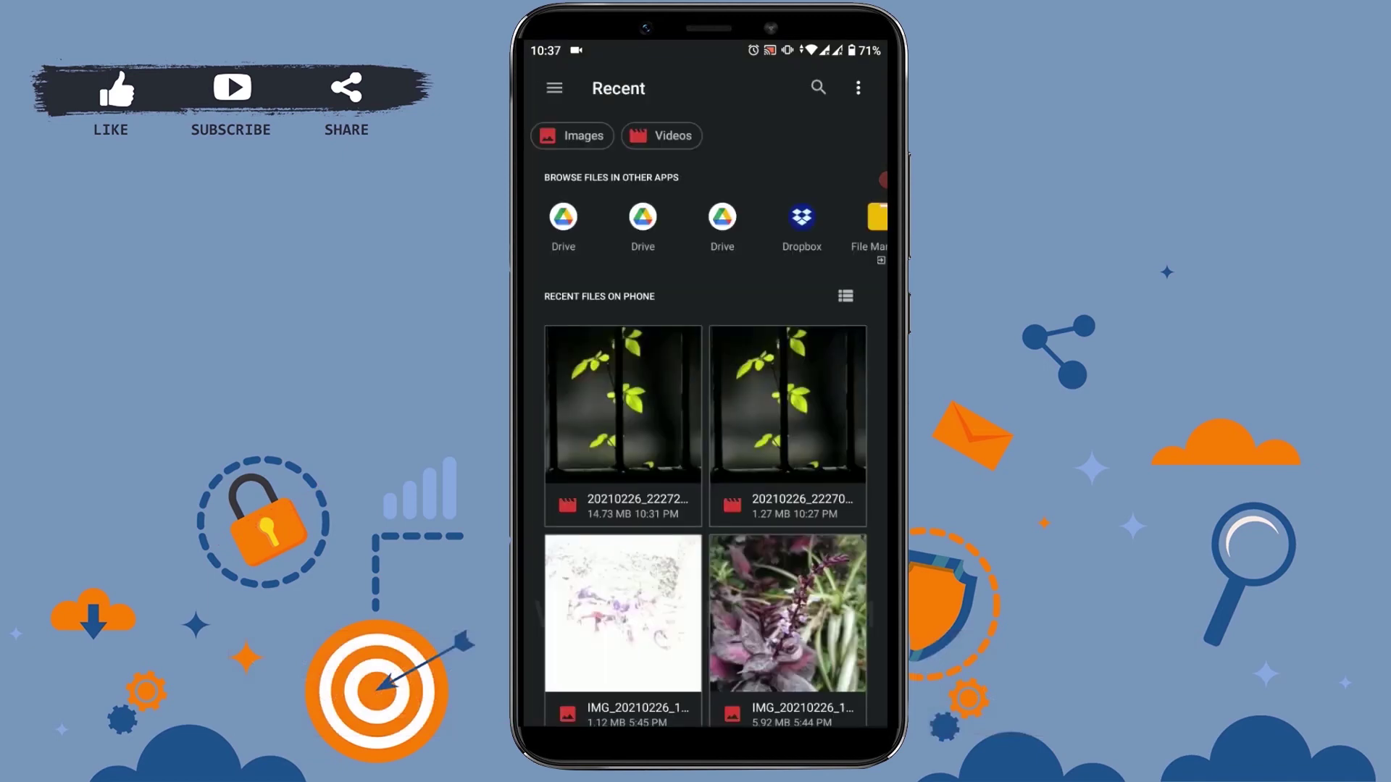
pyautogui.scroll(-1, 706, 435)
pyautogui.scroll(1, 707, 434)
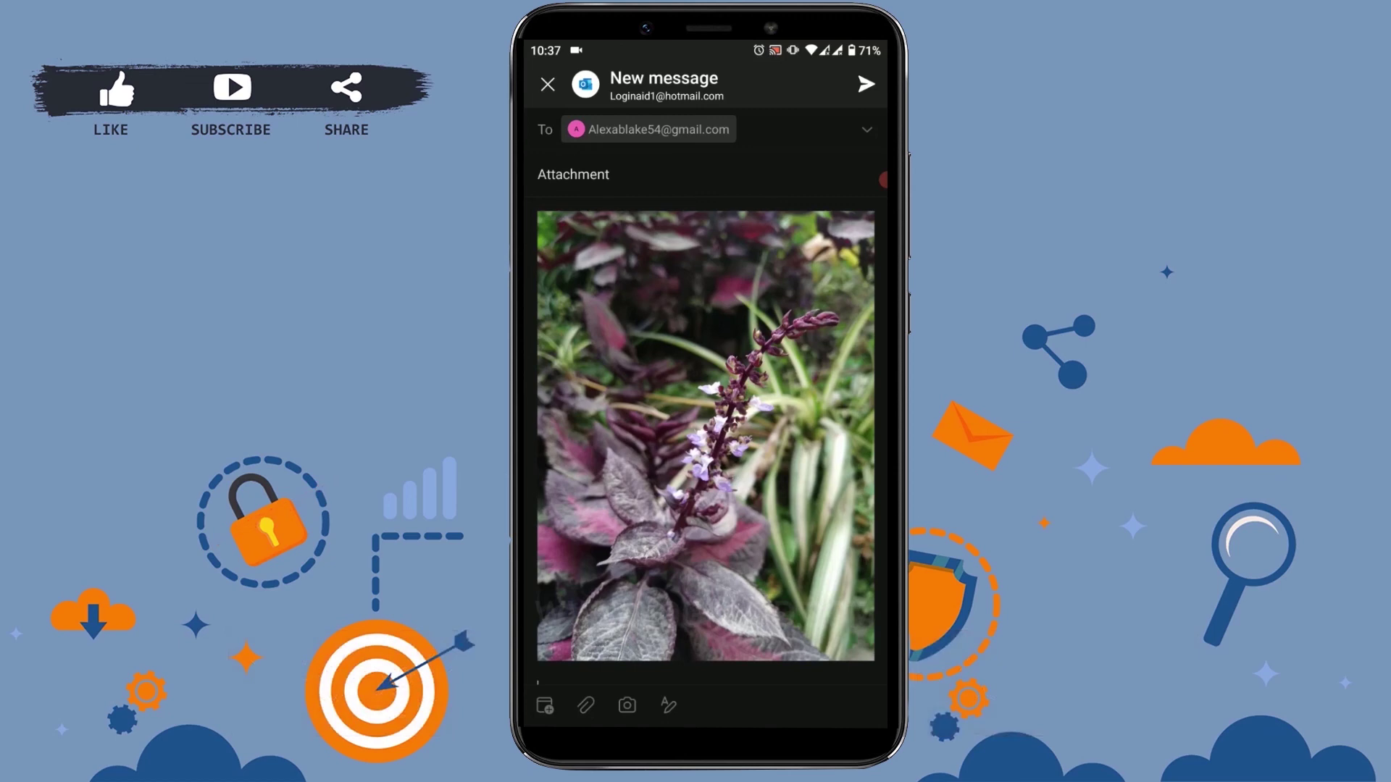
# Send the 'Attachment' email with the plant photo and return to the Inbox.
pyautogui.click(865, 84)
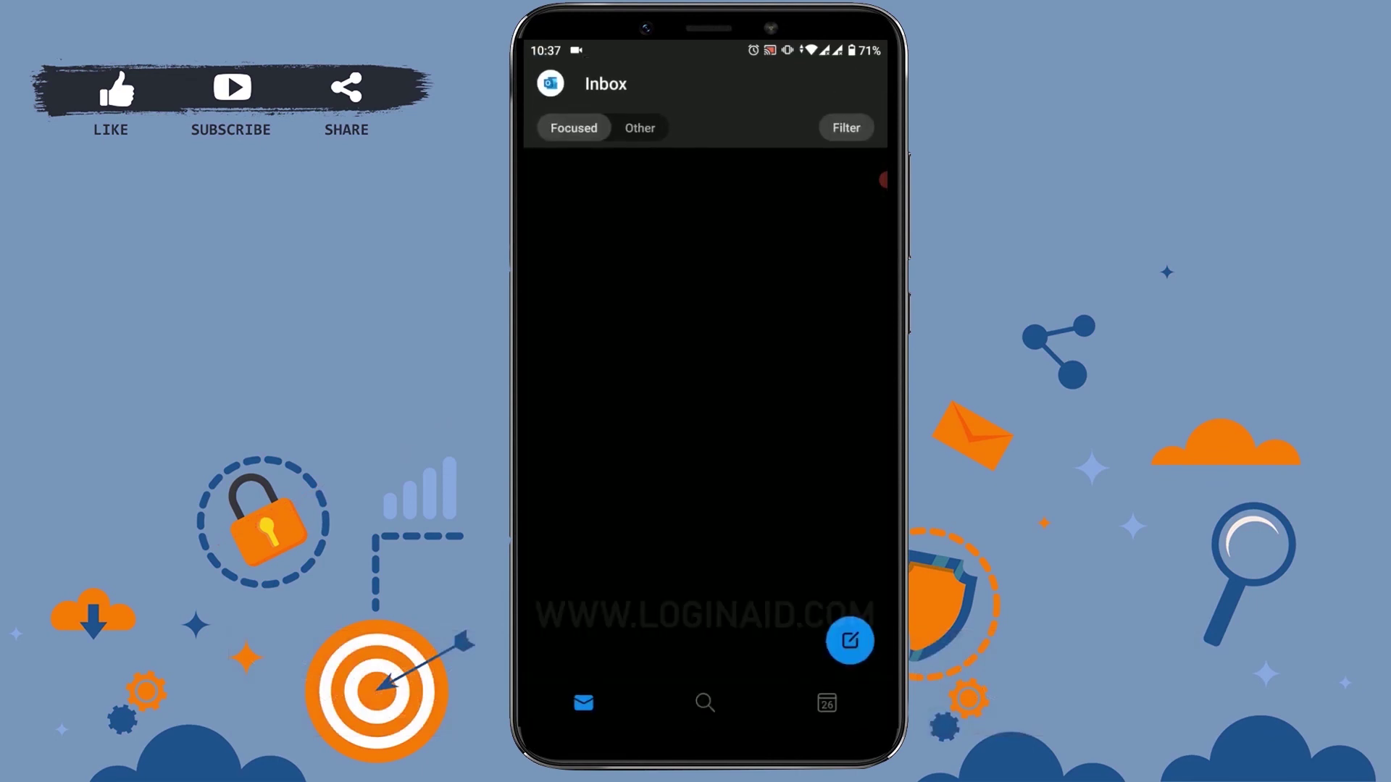